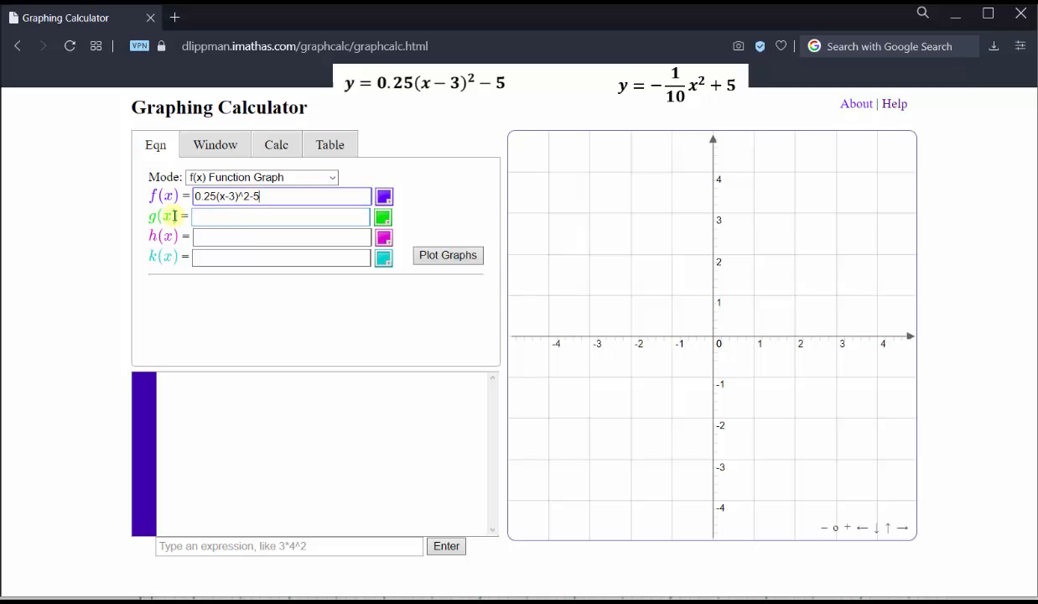
Step: Enter -1/10x^2+5 as g(x), plot both functions and zoom out until all their intercepts are visible
left_click(214, 217)
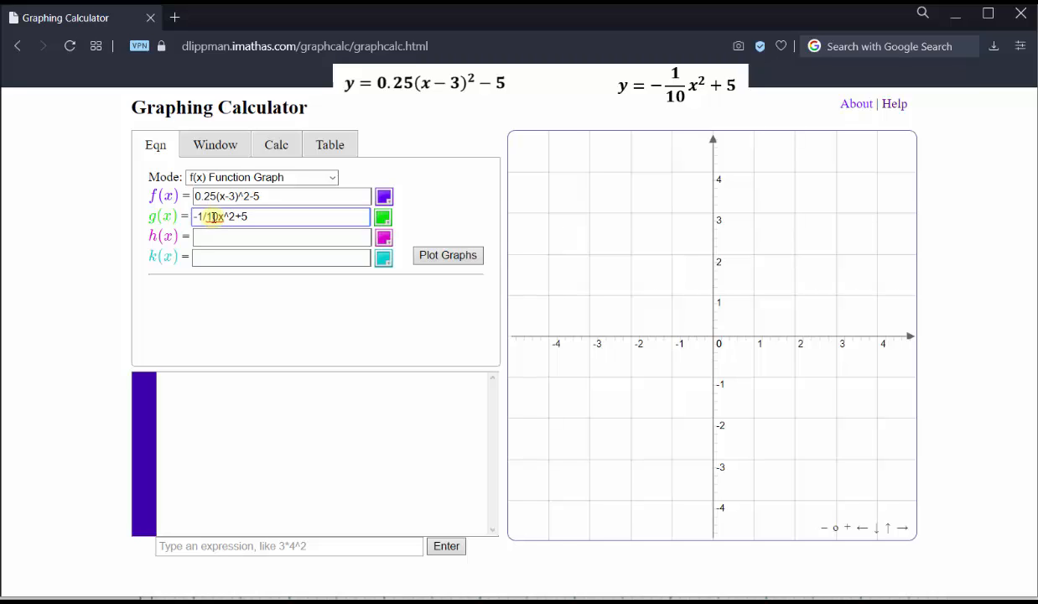
left_click(431, 255)
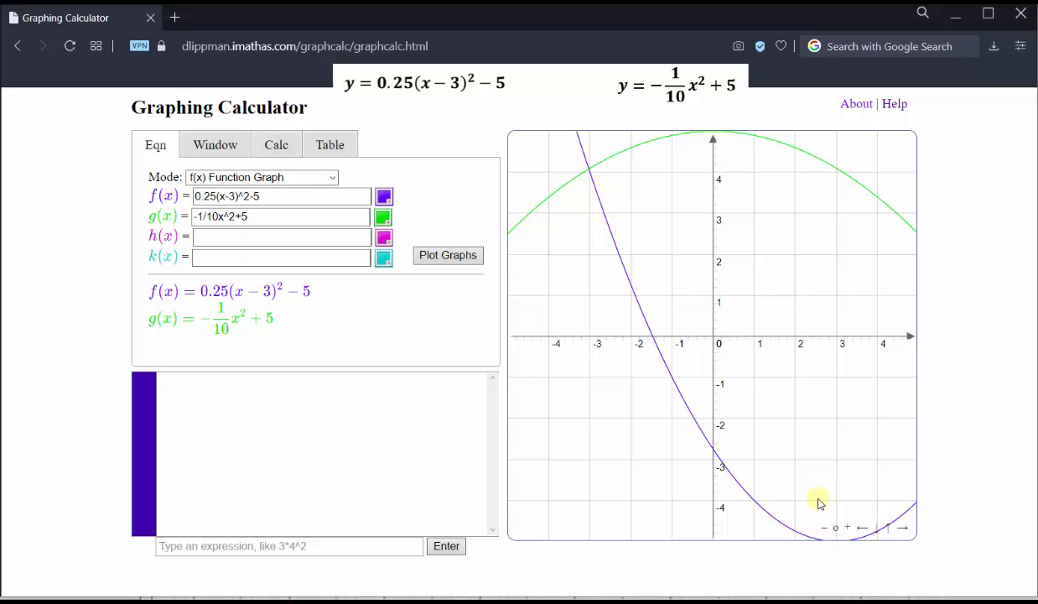
left_click(823, 528)
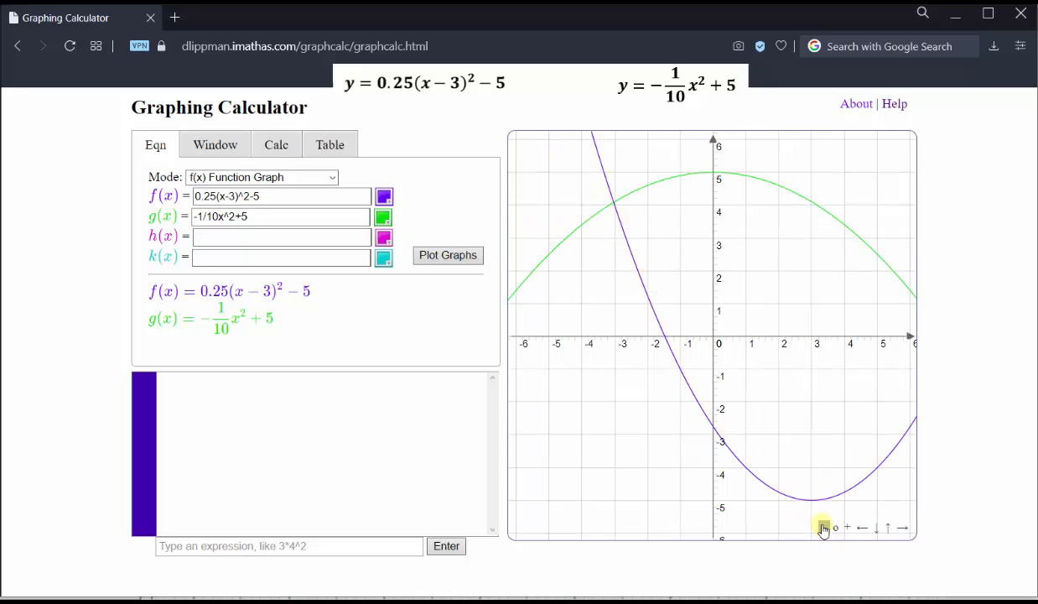
left_click(823, 527)
left_click(824, 527)
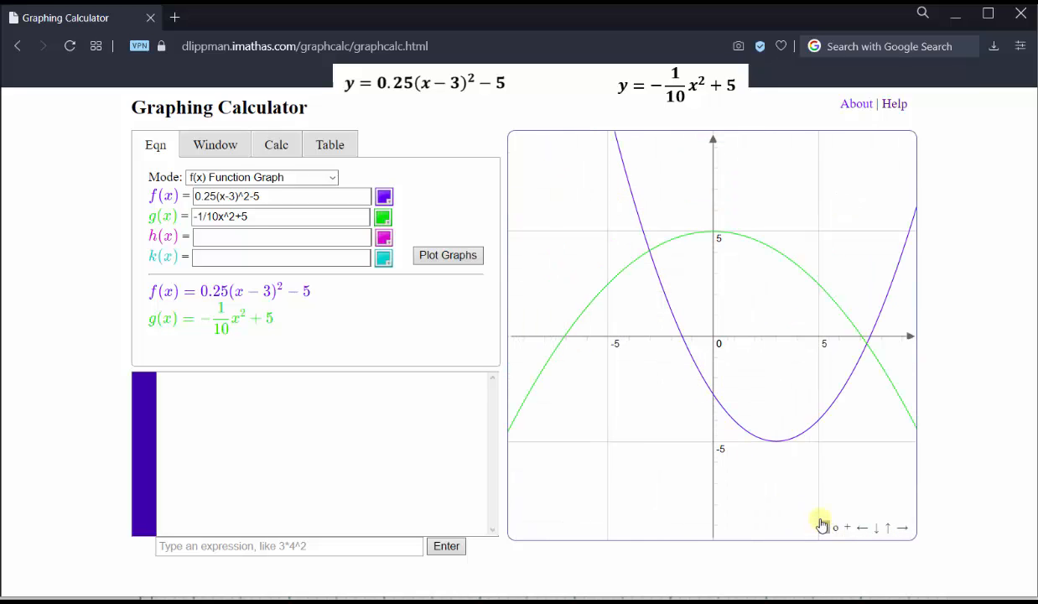
left_click(863, 528)
left_click(900, 527)
left_click(888, 527)
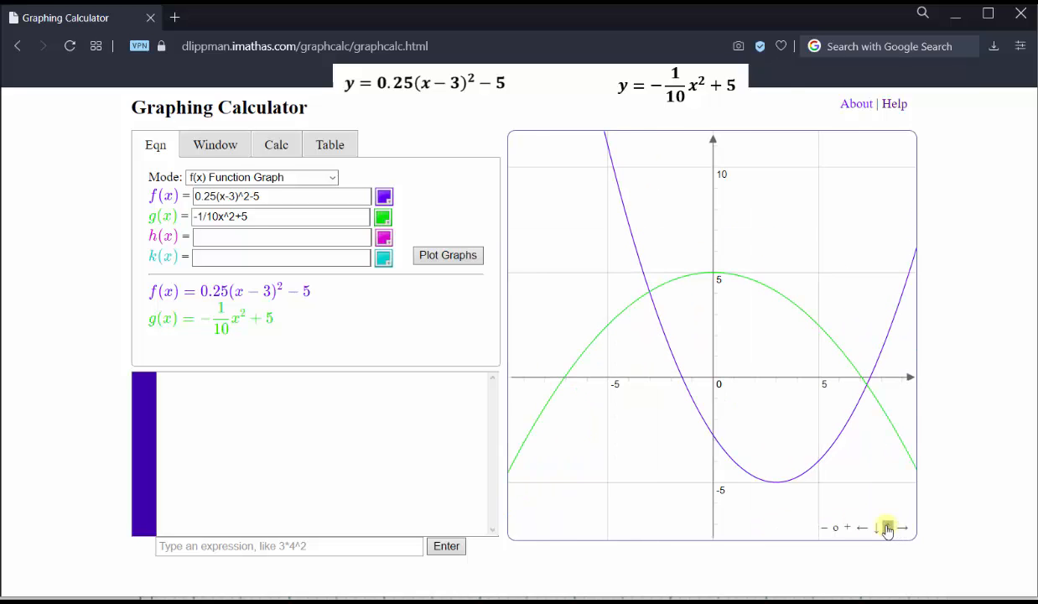
left_click(876, 527)
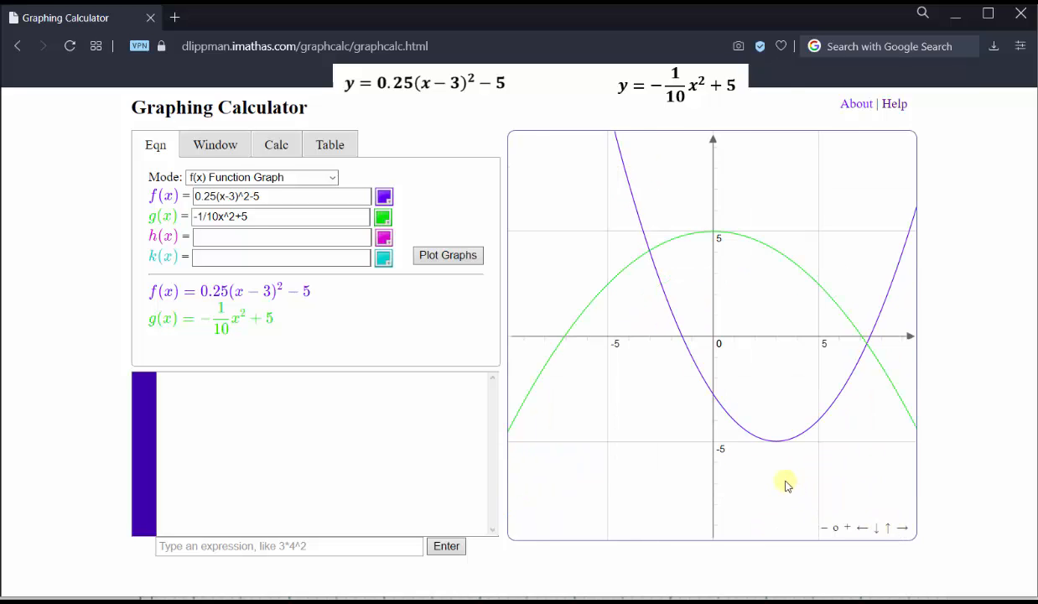
left_click(224, 146)
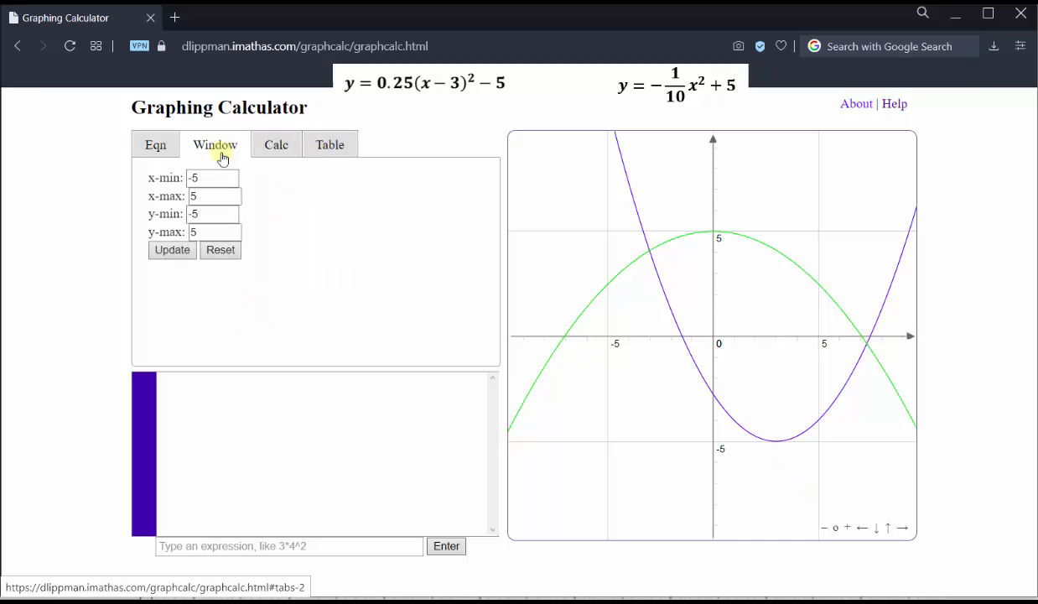
left_click(161, 148)
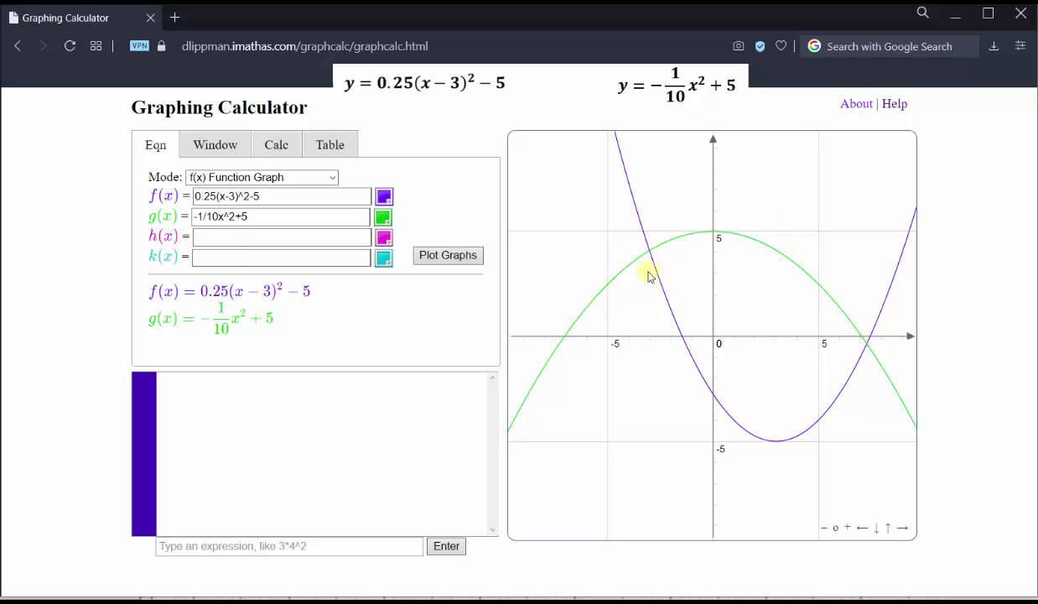
Step: Change the colour of g(x) to black and replot the graphs
left_click(293, 219)
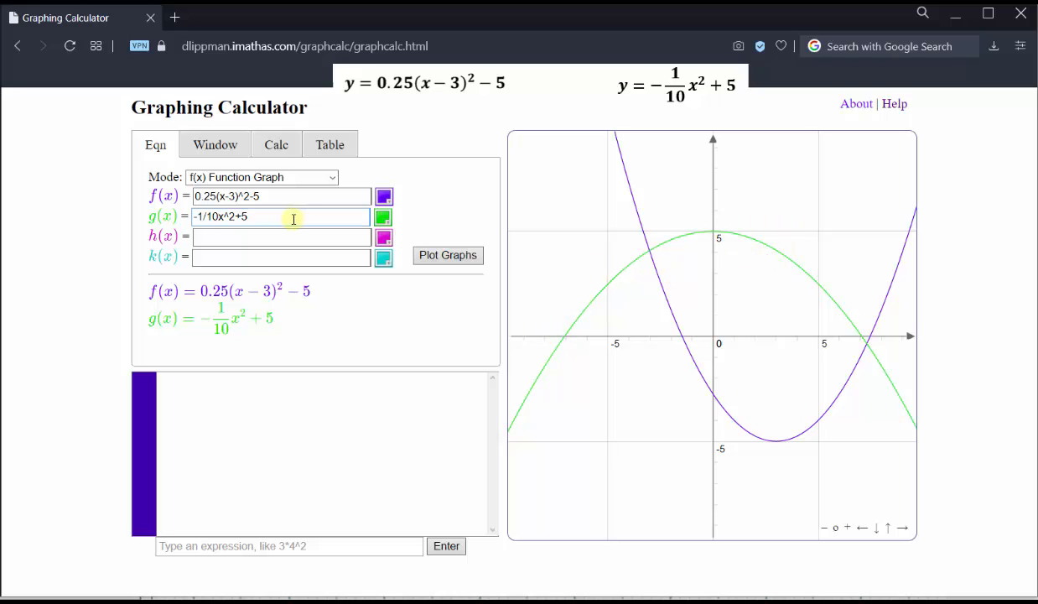
left_click(383, 221)
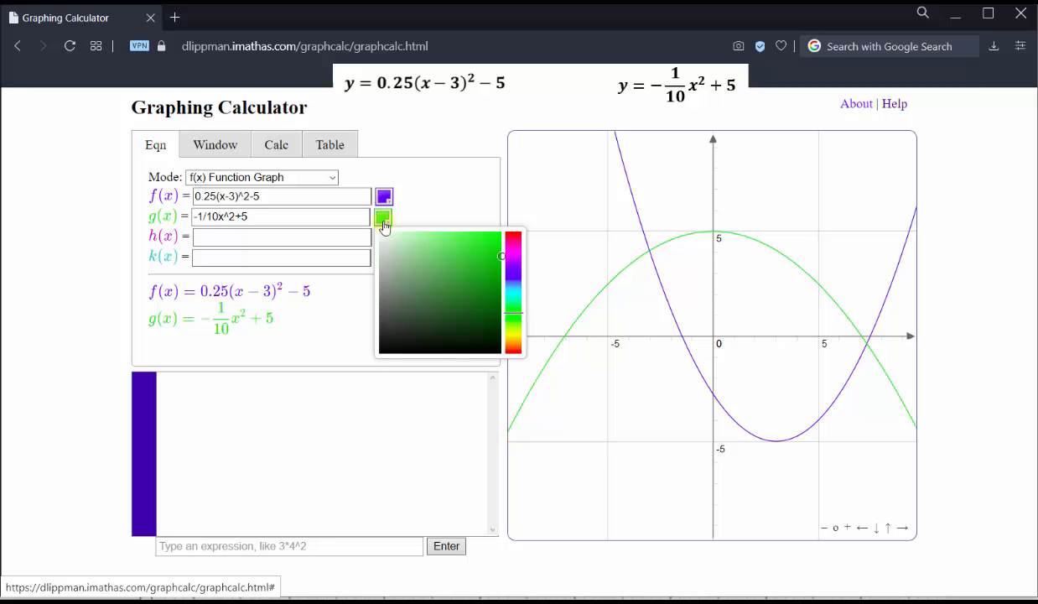
left_click(385, 346)
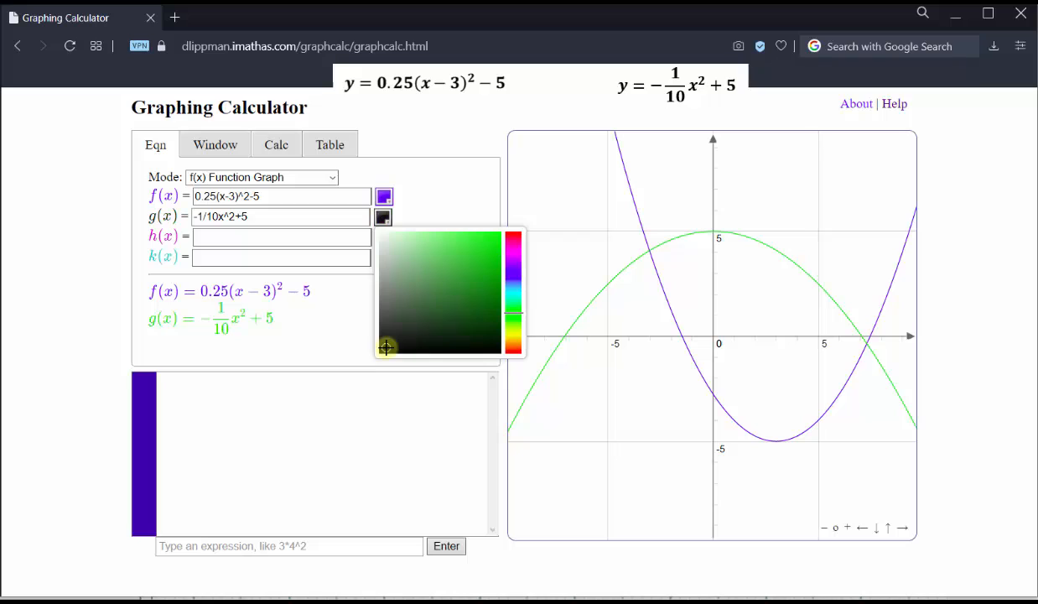
left_click(432, 198)
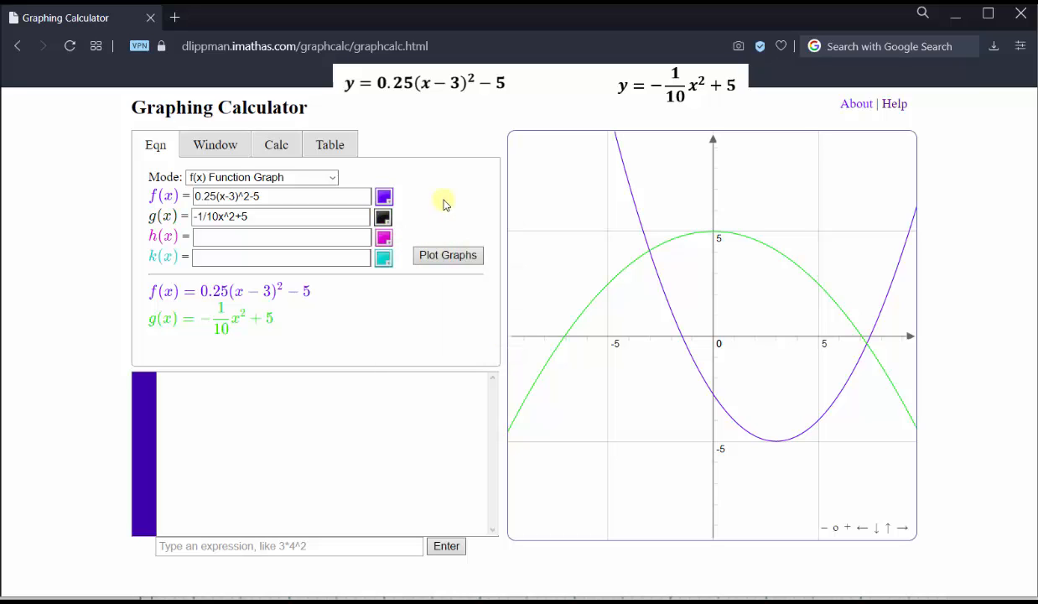
left_click(447, 260)
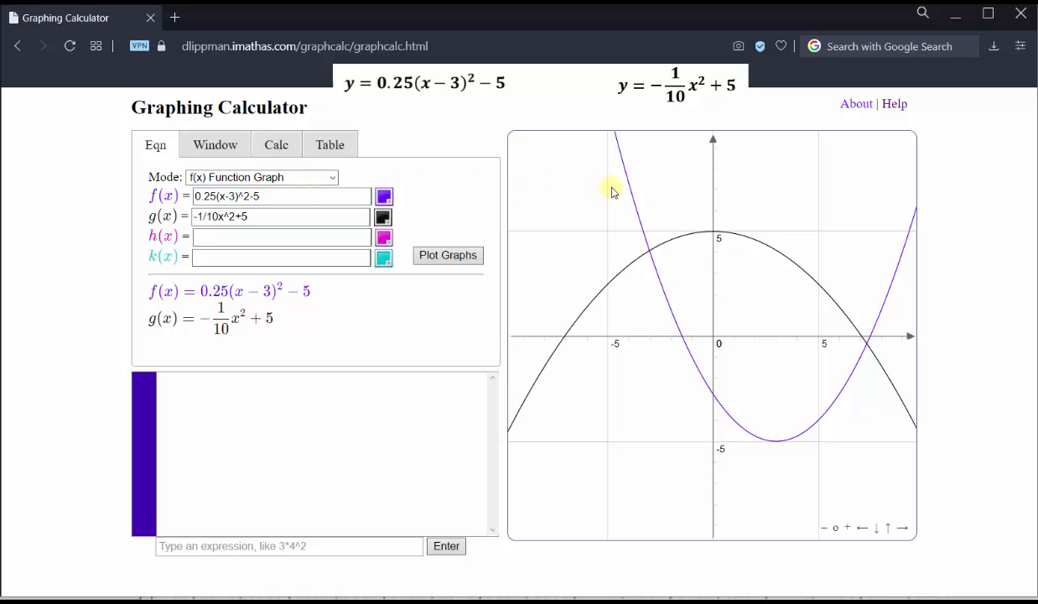
Step: Find the negative root of the f(x) curve with the Root / Zero calculation by boxing its crossing left of the origin
left_click(277, 146)
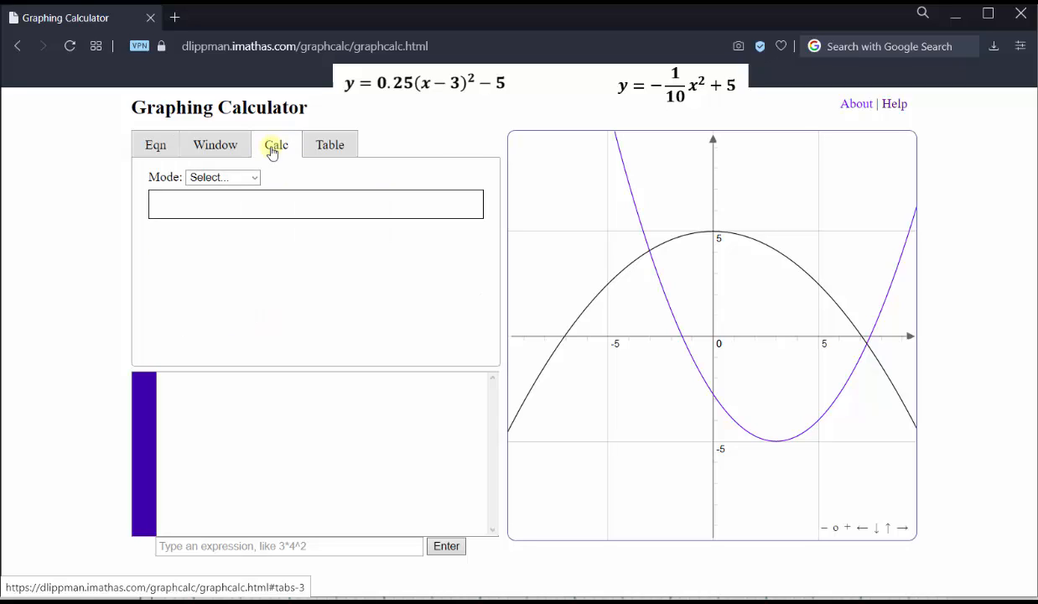
left_click(255, 180)
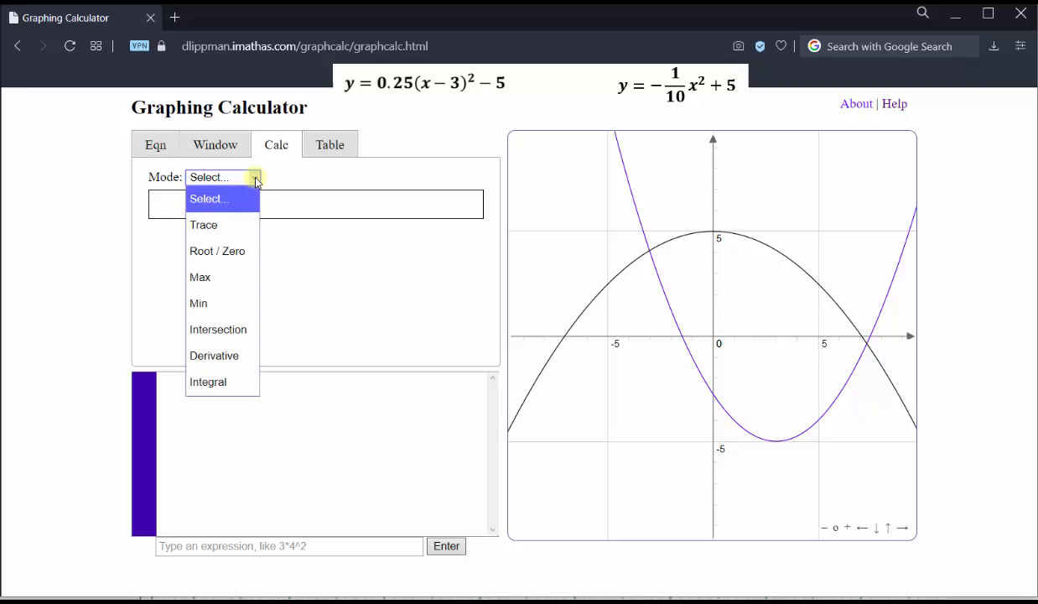
left_click(214, 253)
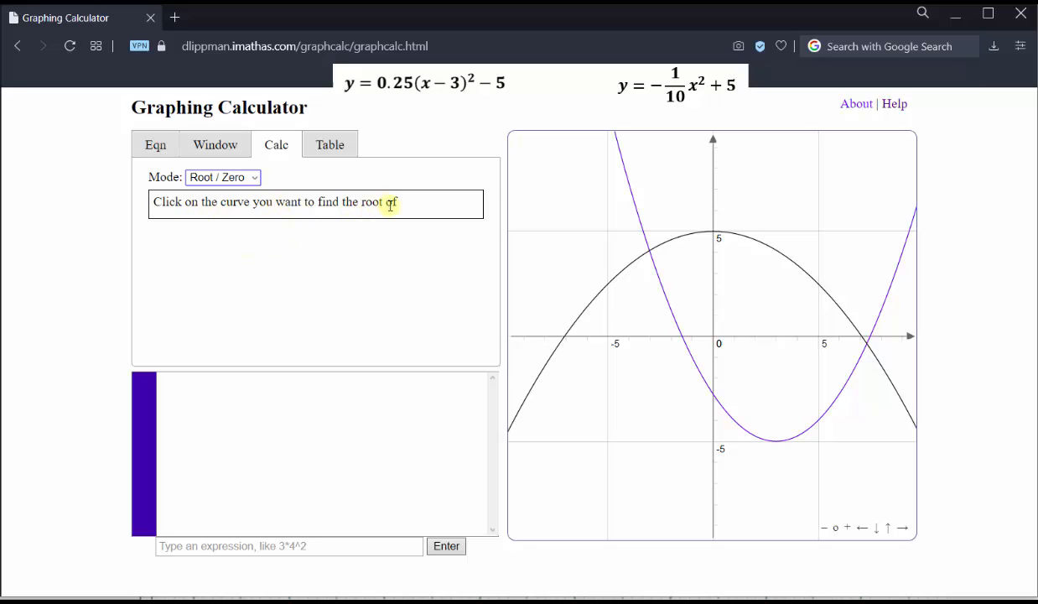
left_click(631, 193)
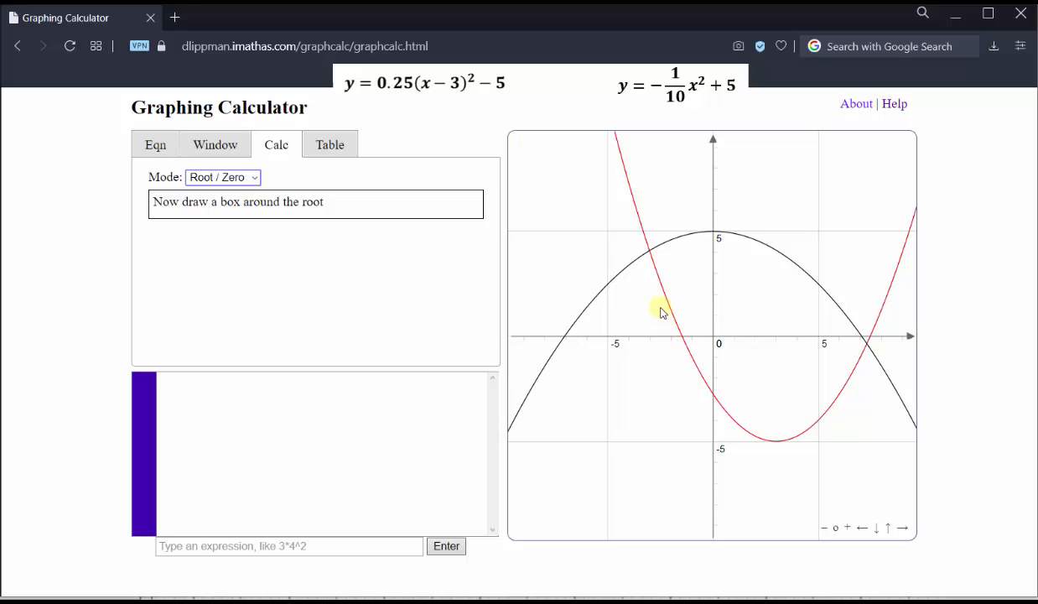
left_click_drag(660, 306, 702, 366)
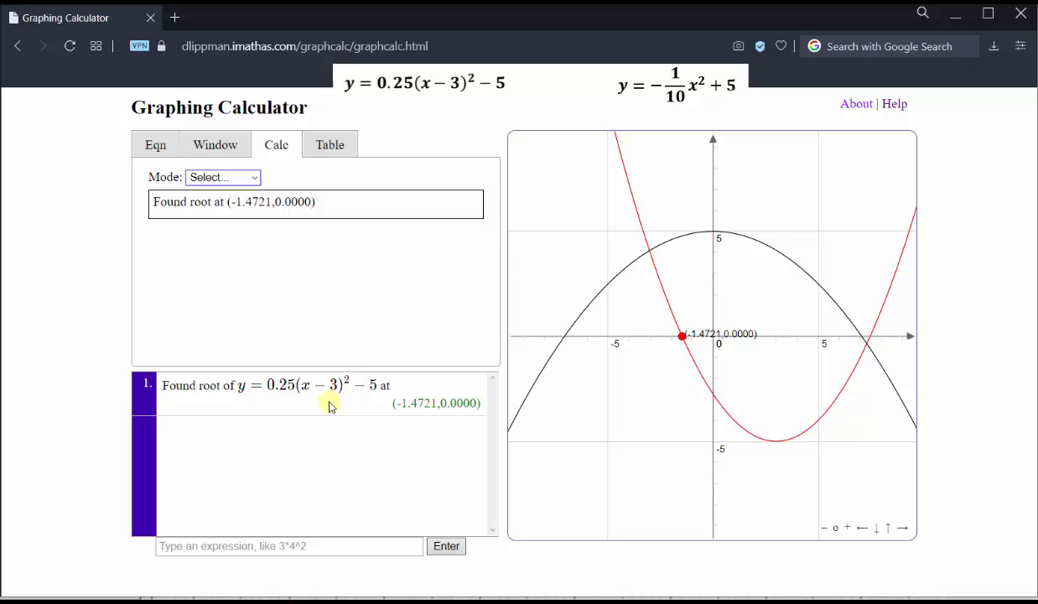
Step: Find the positive root of the f(x) curve with the Root / Zero calculation by boxing its crossing right of the origin
left_click(864, 342)
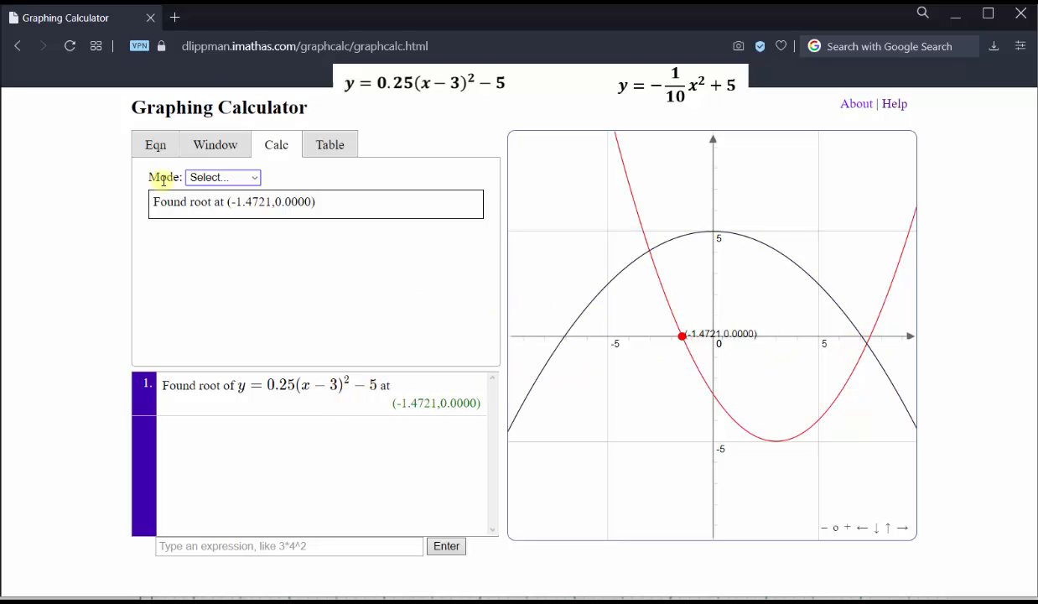
left_click(250, 176)
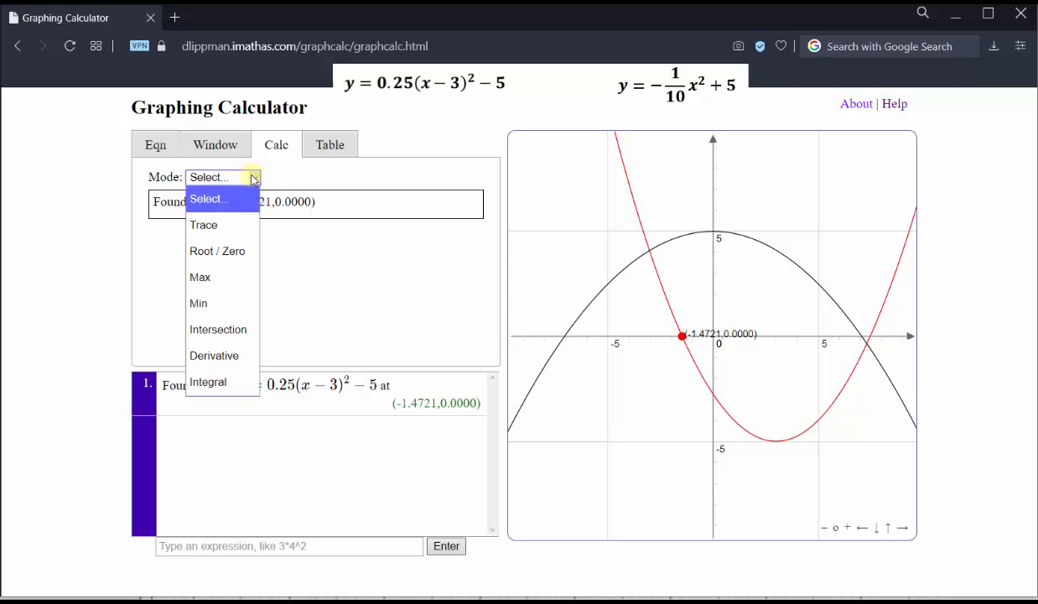
left_click(217, 251)
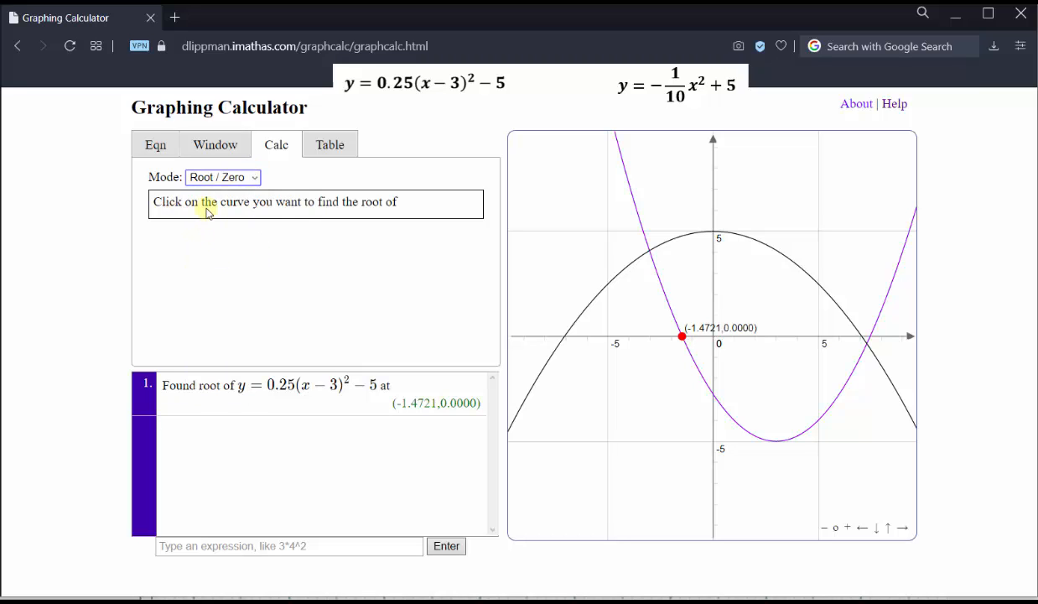
left_click(633, 200)
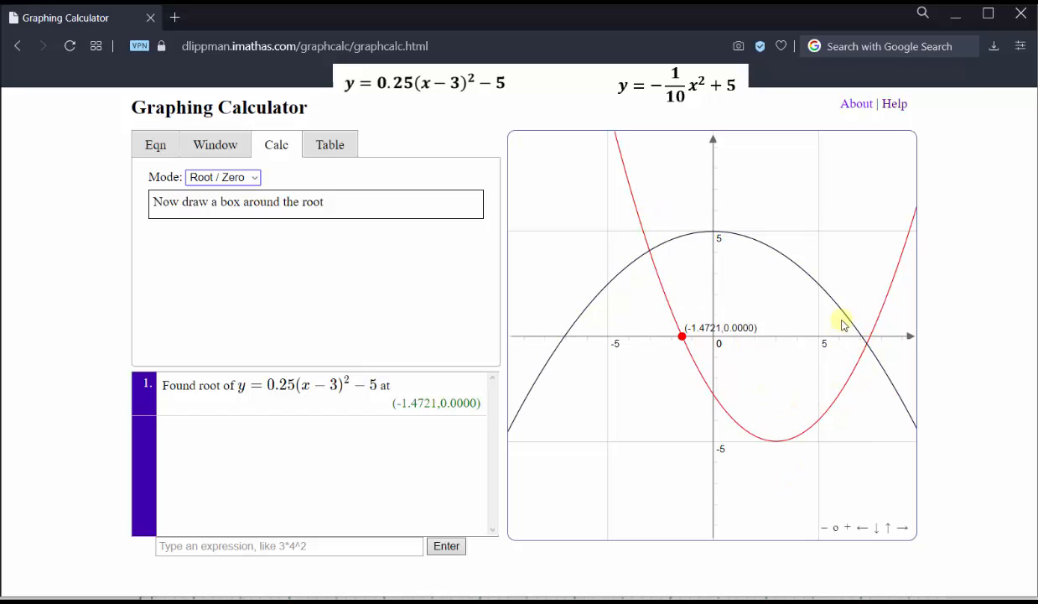
mouse_move(841, 287)
left_mouse_down()
mouse_move(872, 372)
mouse_move(897, 385)
left_mouse_up()
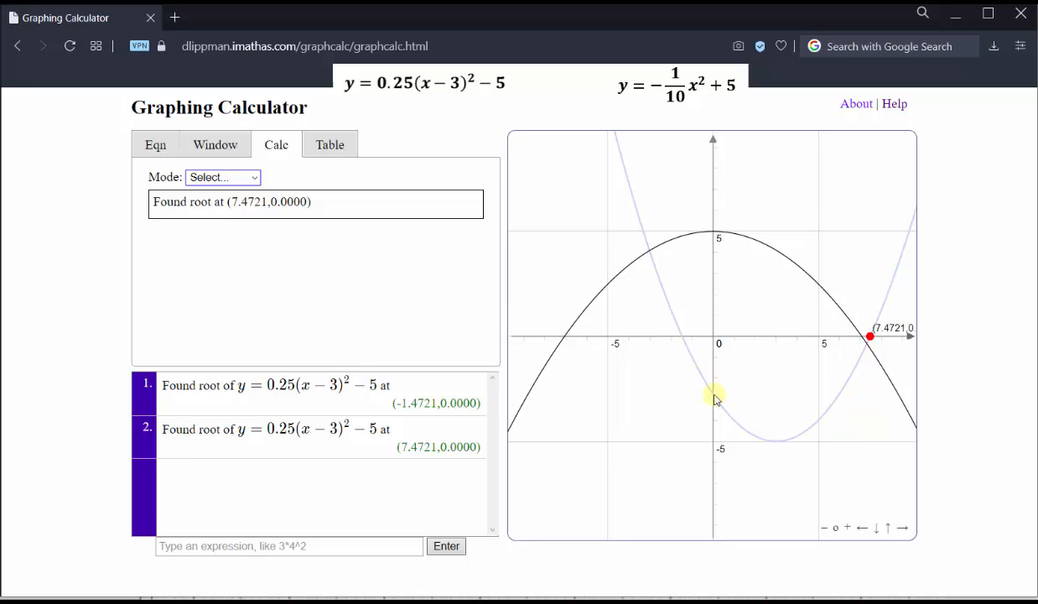
Step: Evaluate f(0) to get the vertical intercept of f(x)
left_click(186, 544)
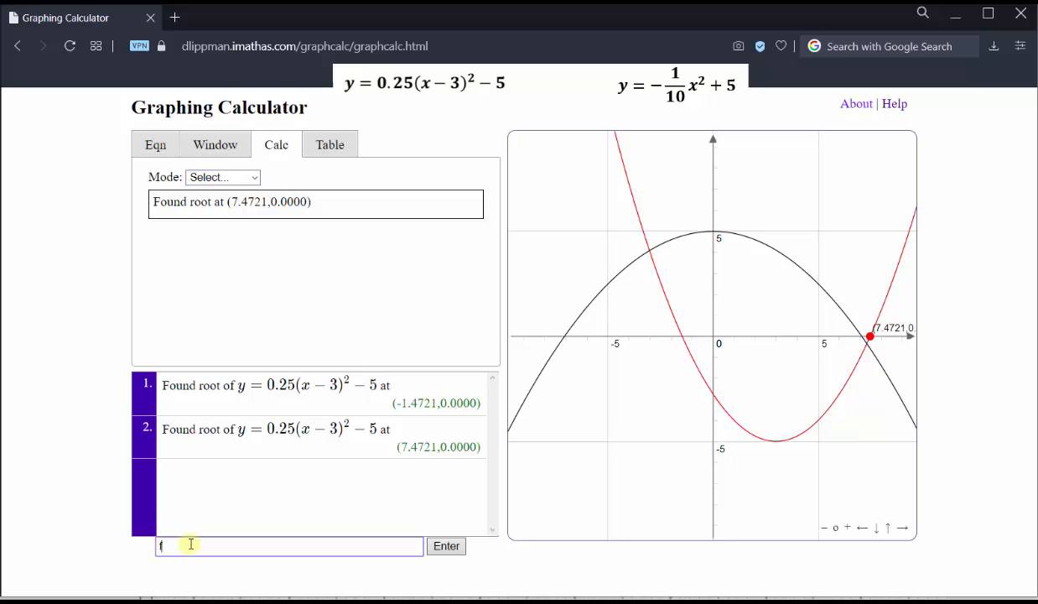
type("f(0)")
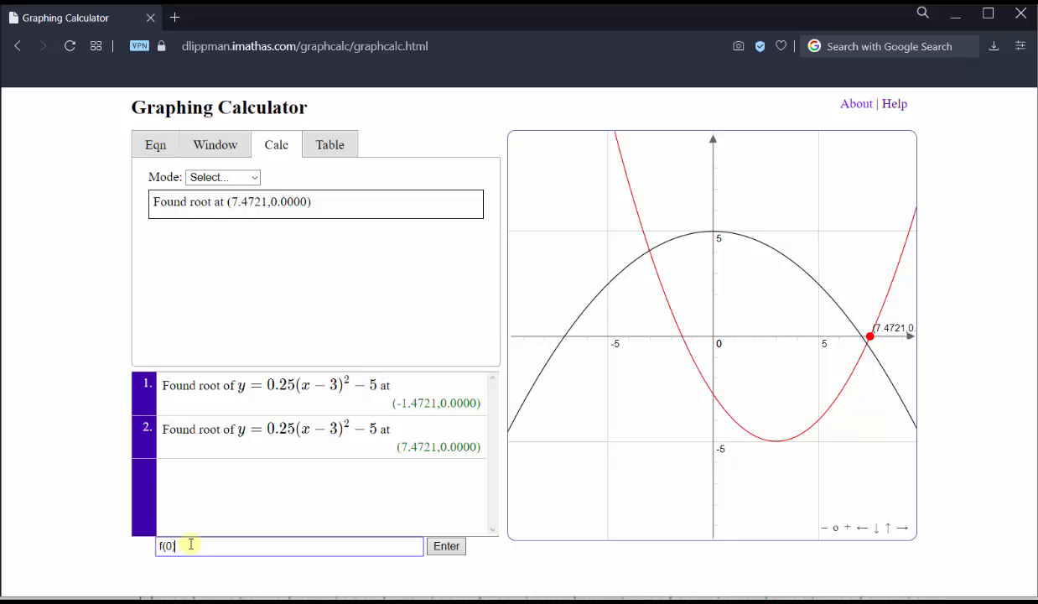
left_click(446, 545)
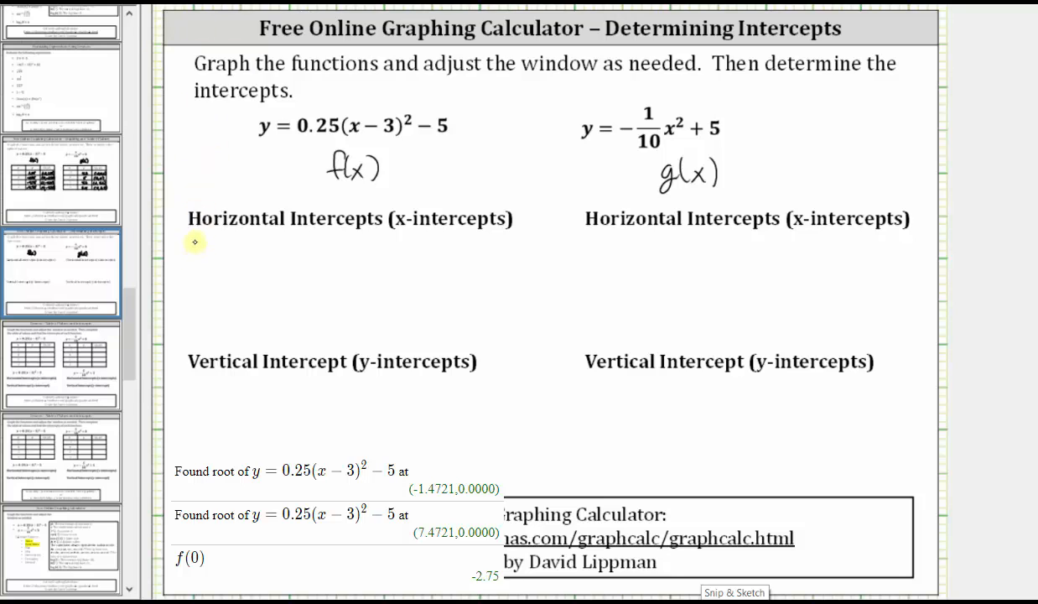
Step: Handwrite on the worksheet the x-intercepts (-1.472, 0), (7.472, 0) of f(x) and its y-intercept from the f(0) result
left_click_drag(196, 245, 191, 268)
left_click_drag(193, 250, 221, 260)
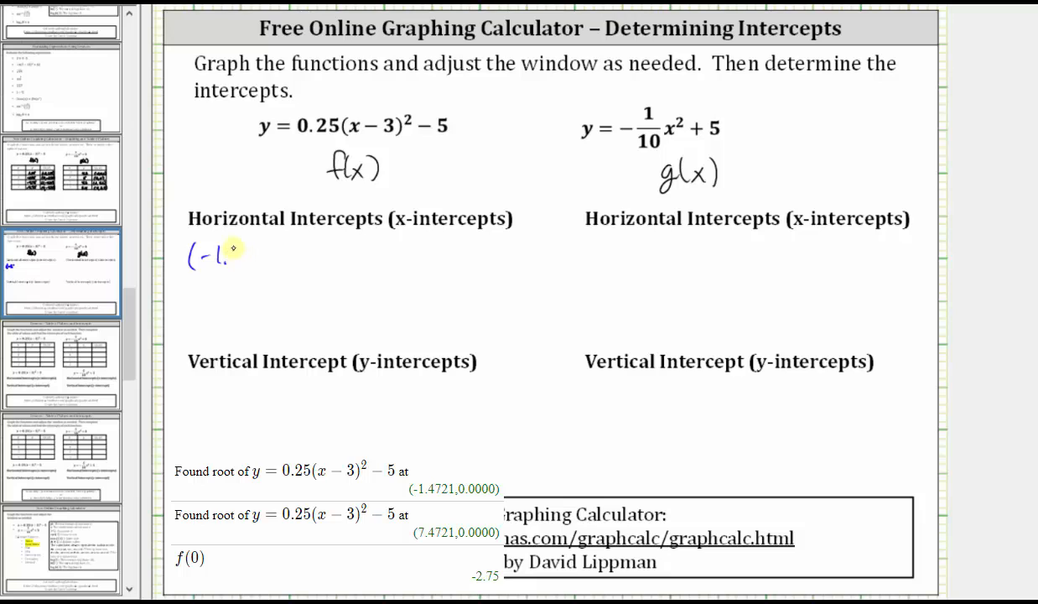
left_click_drag(260, 249, 275, 263)
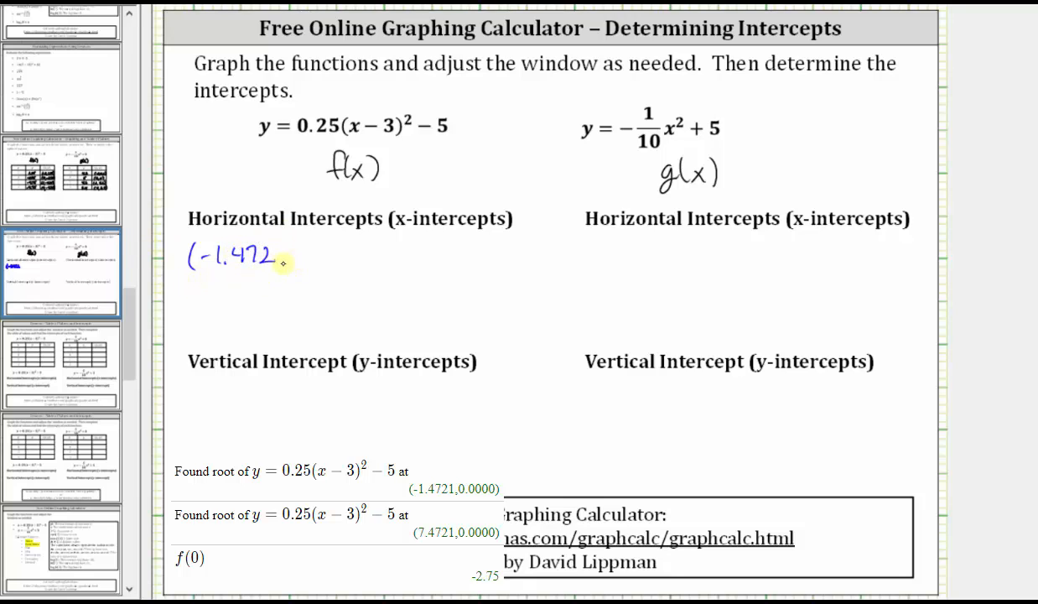
mouse_move(282, 258)
left_mouse_down()
mouse_move(277, 267)
mouse_move(297, 250)
left_mouse_up()
mouse_move(303, 240)
left_mouse_down()
mouse_move(309, 264)
mouse_move(351, 268)
mouse_move(383, 245)
mouse_move(398, 255)
mouse_move(443, 246)
left_mouse_up()
left_click(369, 258)
left_click_drag(457, 239, 458, 268)
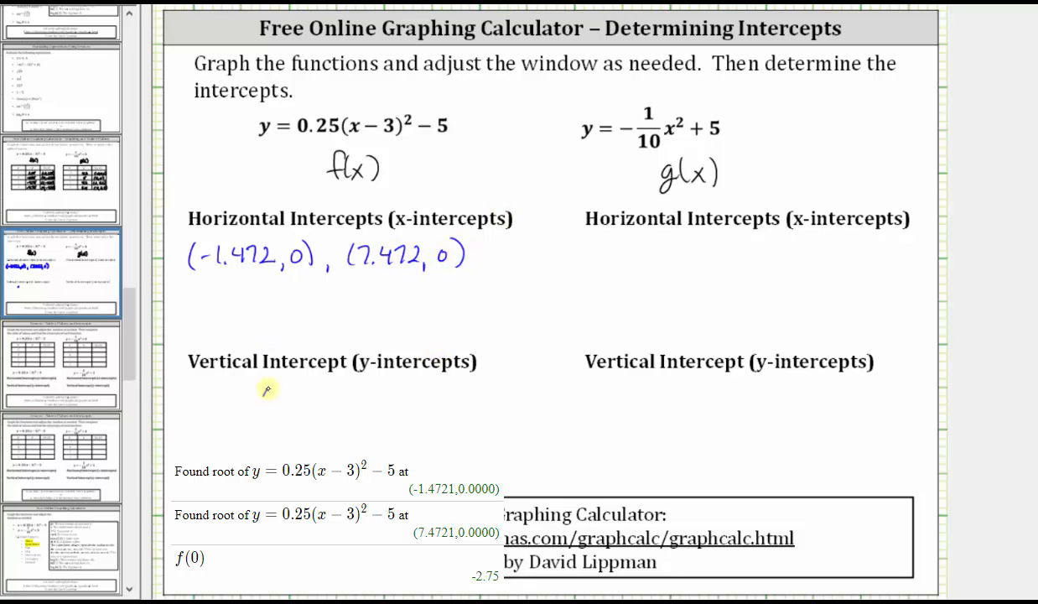
mouse_move(265, 391)
left_mouse_down()
mouse_move(294, 414)
mouse_move(311, 401)
mouse_move(364, 396)
mouse_move(379, 413)
left_mouse_up()
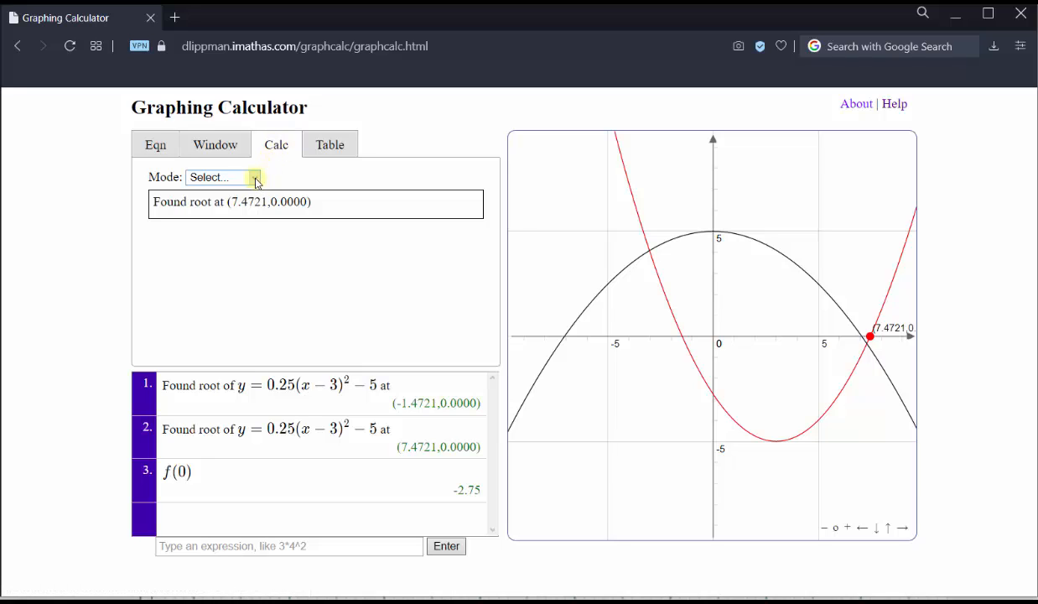
Step: Find the negative root of the g(x) curve with the Root / Zero calculation by boxing its crossing left of the origin
left_click(254, 177)
left_click(234, 251)
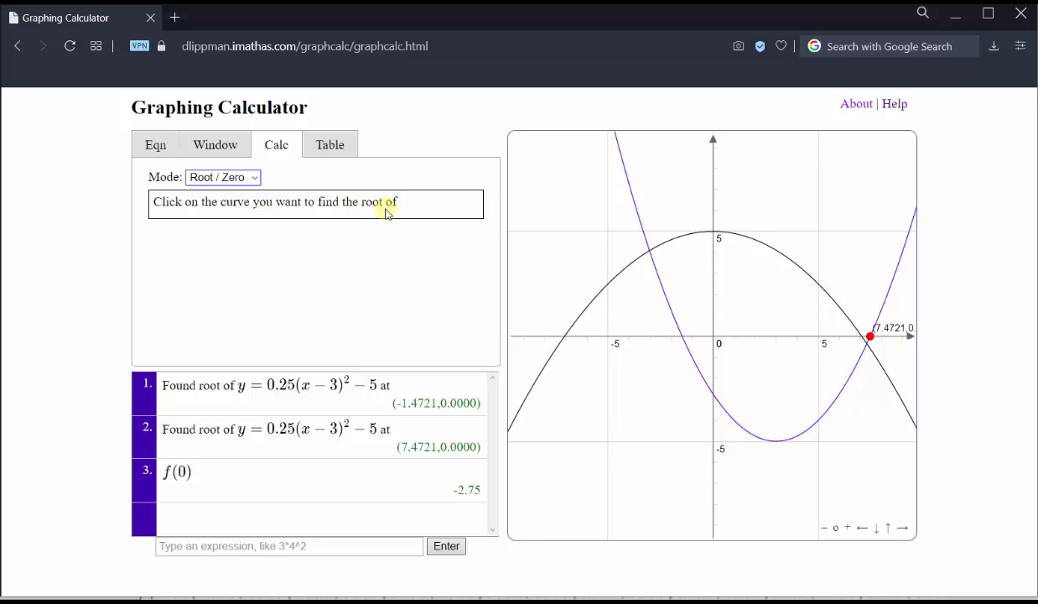
left_click(604, 293)
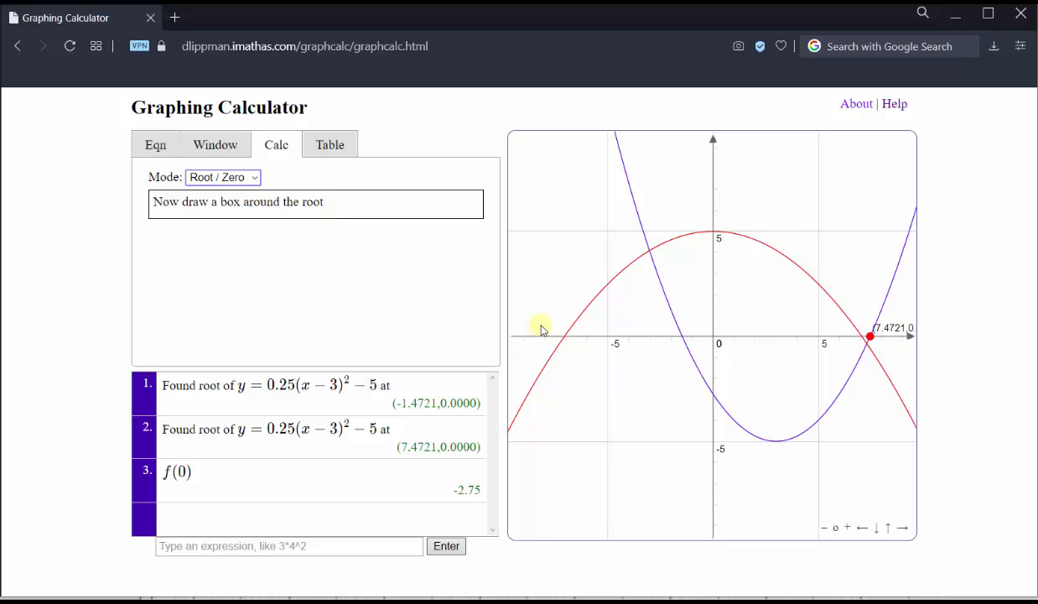
mouse_move(529, 302)
left_mouse_down()
mouse_move(574, 361)
mouse_move(603, 371)
left_mouse_up()
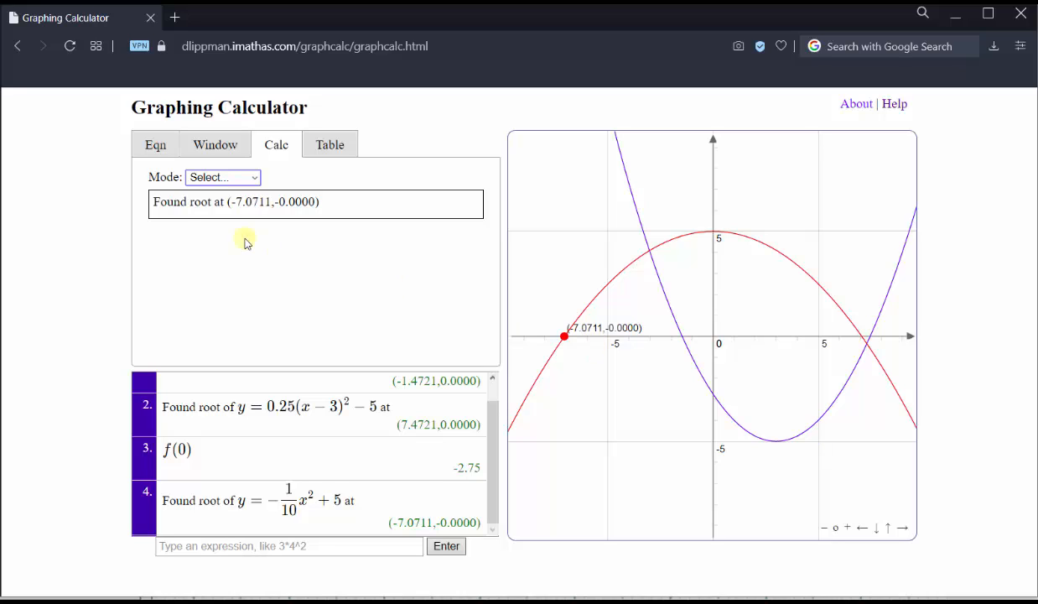
Step: Find the positive root of the g(x) curve with the Root / Zero calculation by boxing its crossing right of the origin
left_click(256, 178)
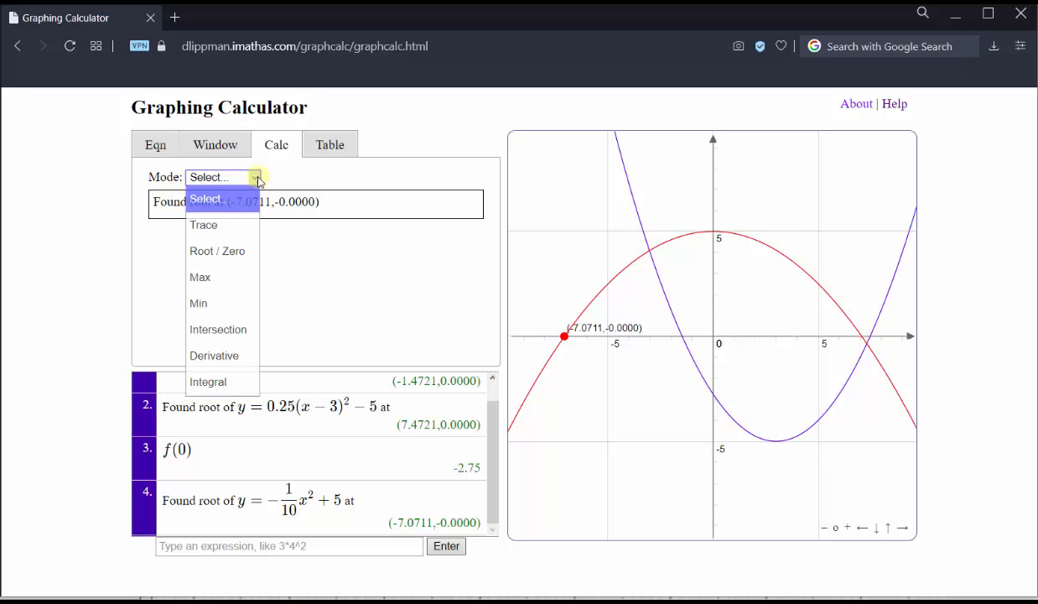
left_click(214, 251)
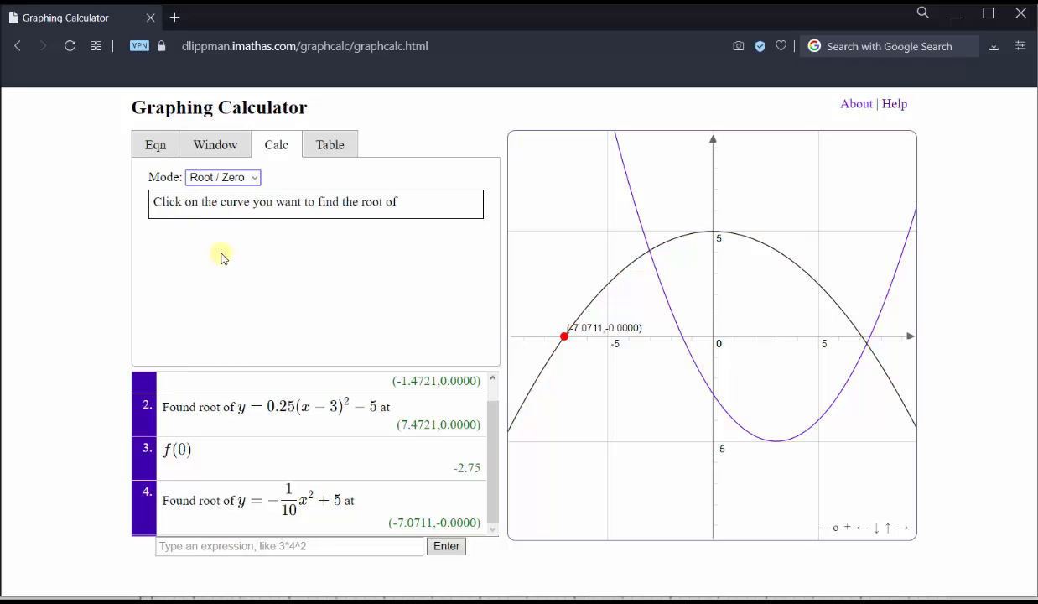
left_click(759, 243)
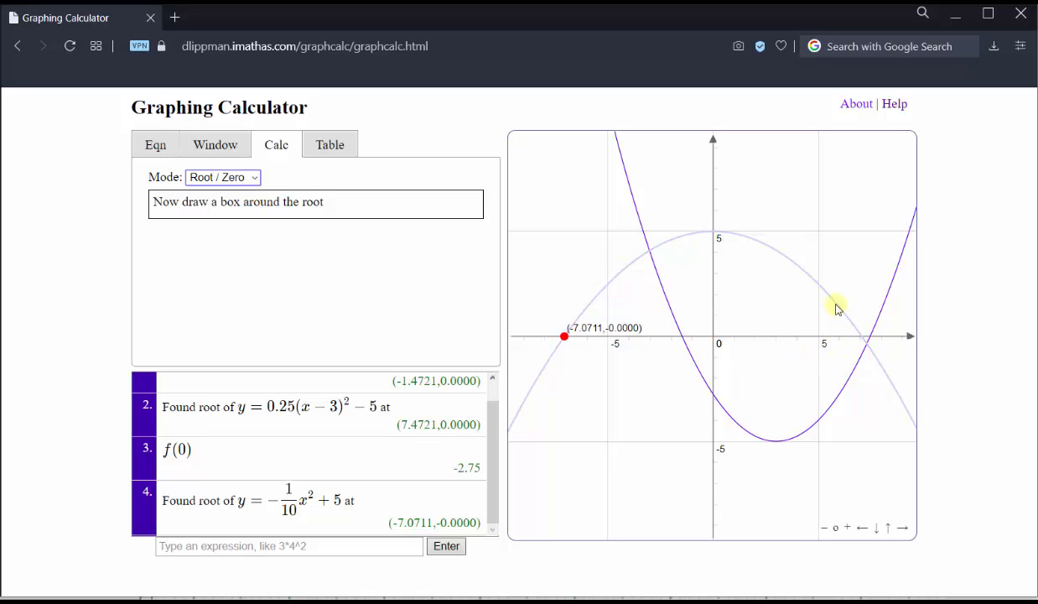
mouse_move(834, 303)
left_mouse_down()
mouse_move(853, 351)
mouse_move(889, 369)
left_mouse_up()
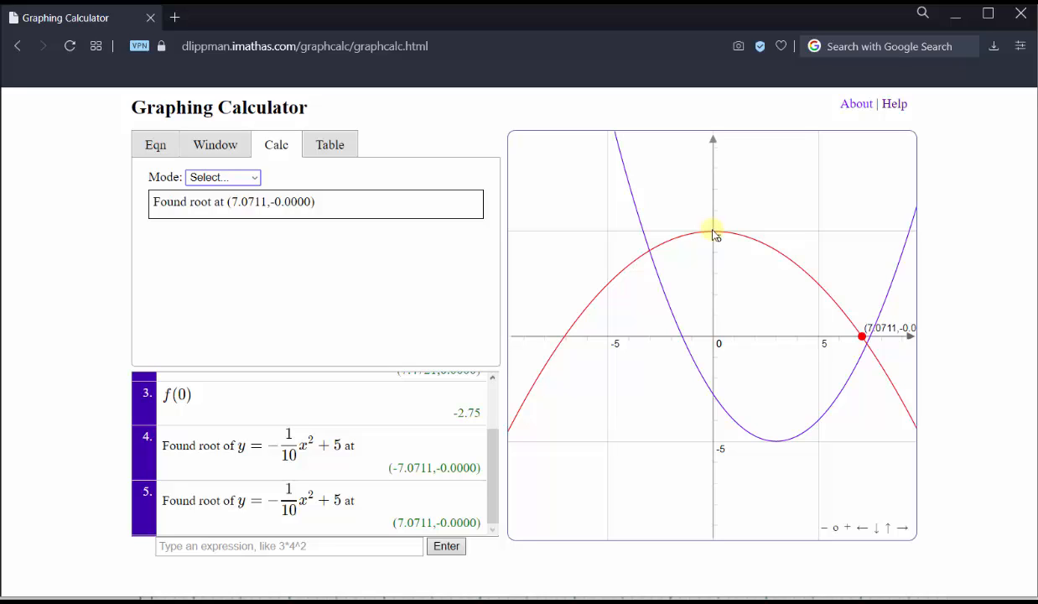
Step: Evaluate g(0) to get the vertical intercept of g(x)
left_click(371, 544)
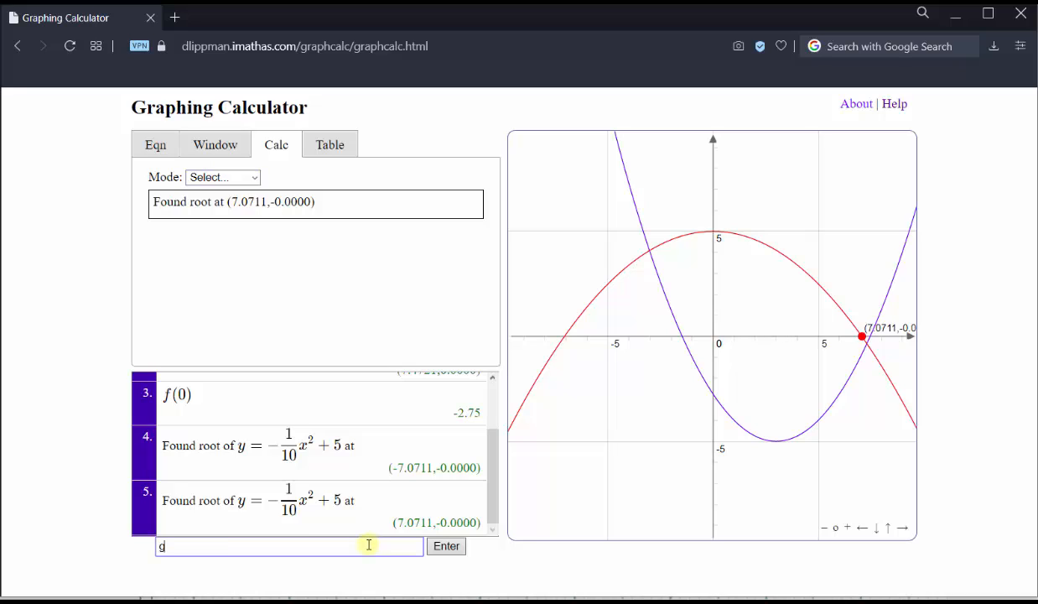
left_click(444, 546)
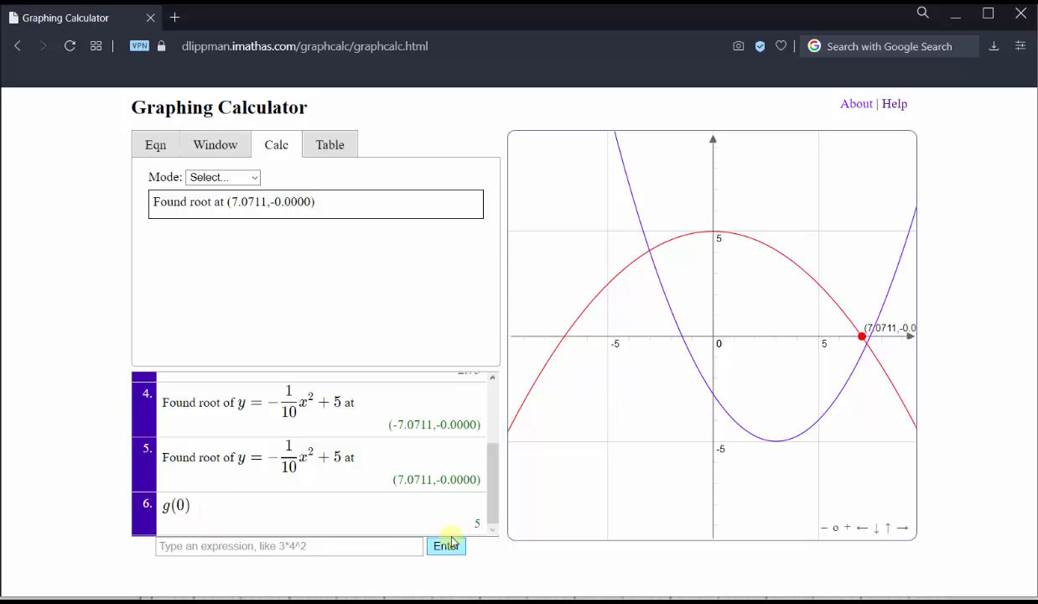